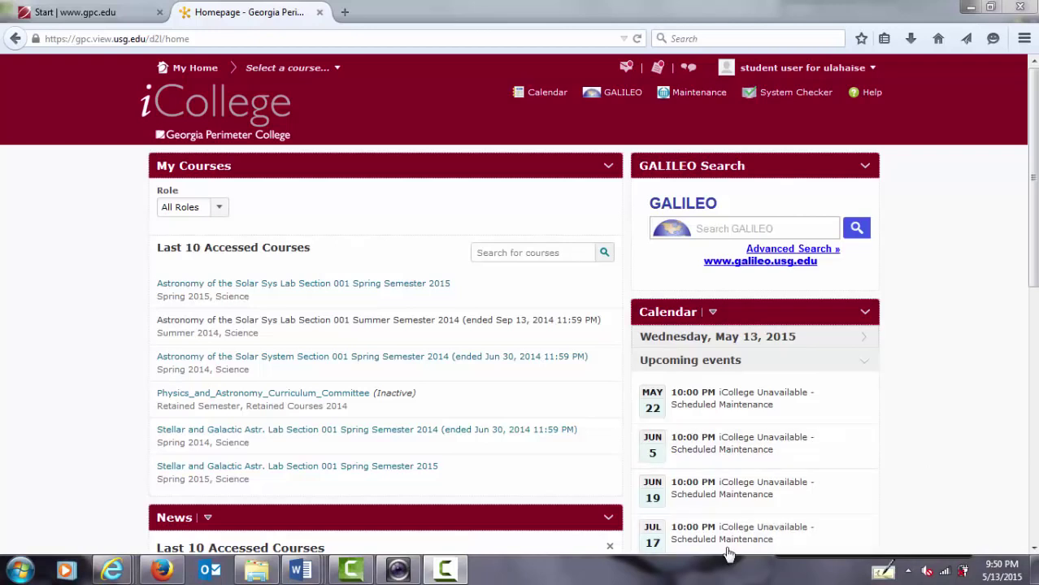
Open the Stellar and Galactic Astr. Lab Section 001 Spring Semester 2014 course and read its welcome news and the instructor and course information.
left_click(263, 434)
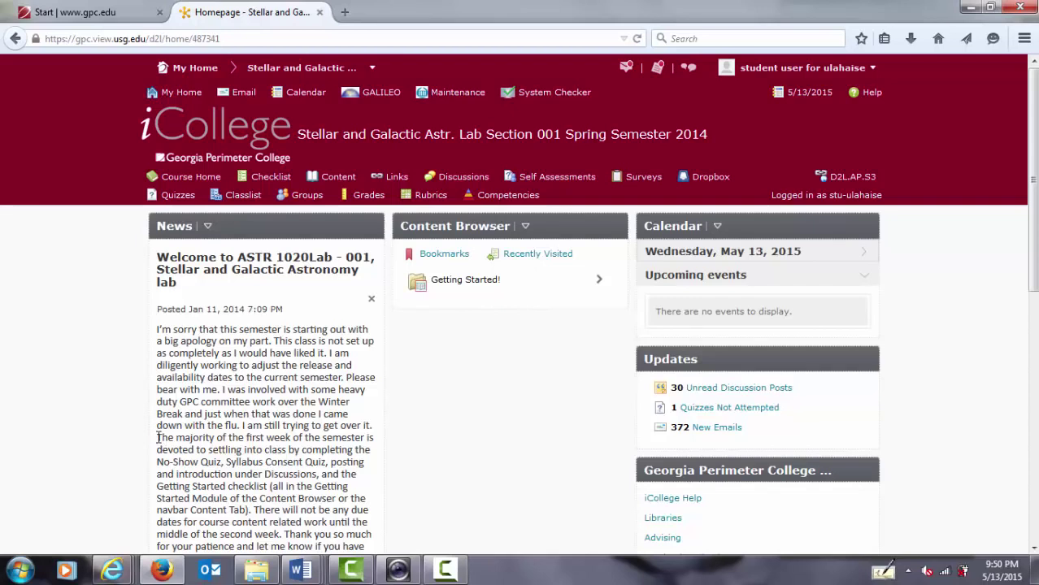
left_click_drag(158, 437, 251, 510)
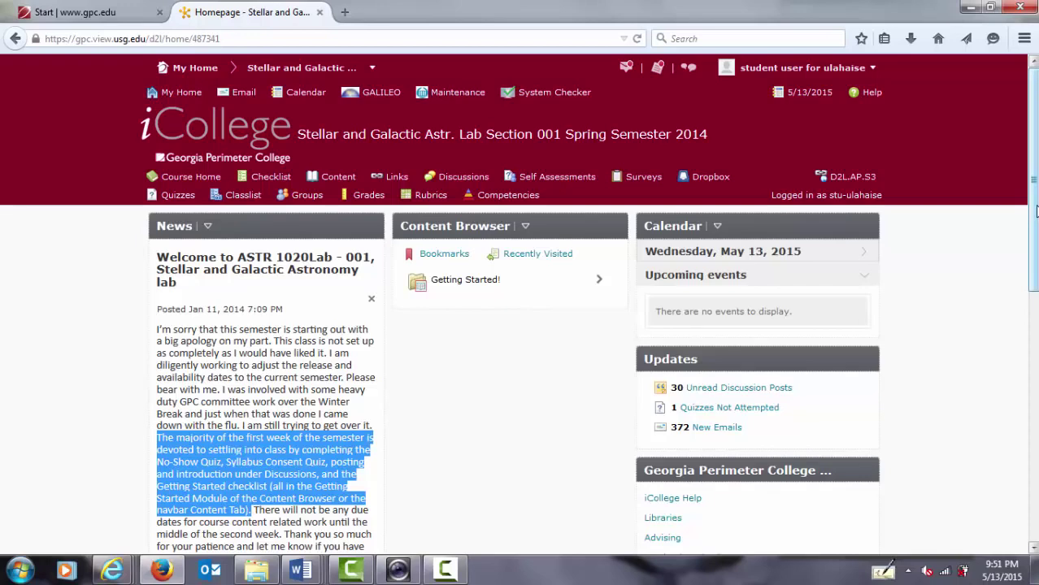
left_click_drag(1035, 211, 1034, 387)
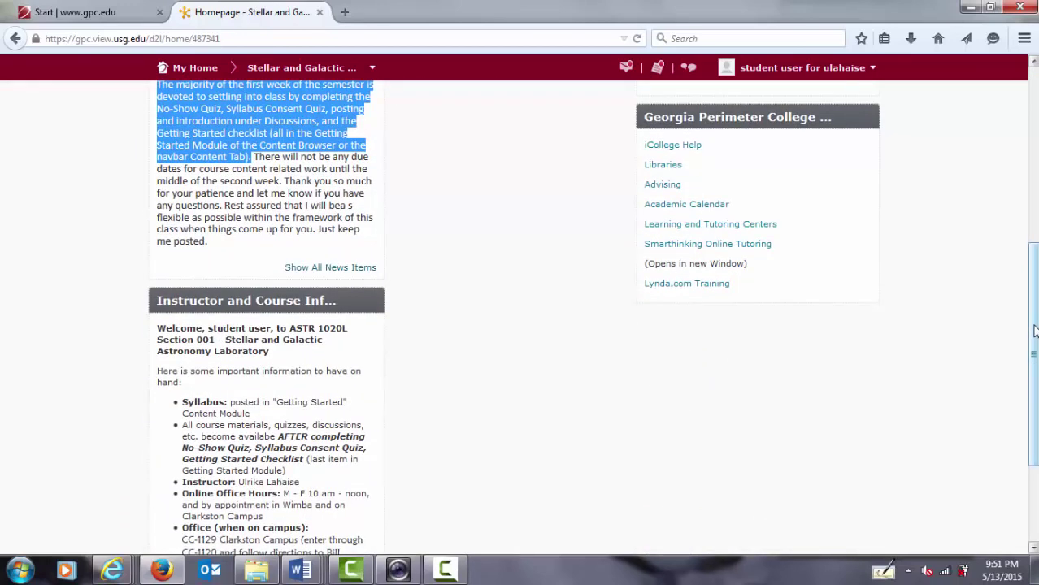
left_click_drag(1035, 331, 1033, 416)
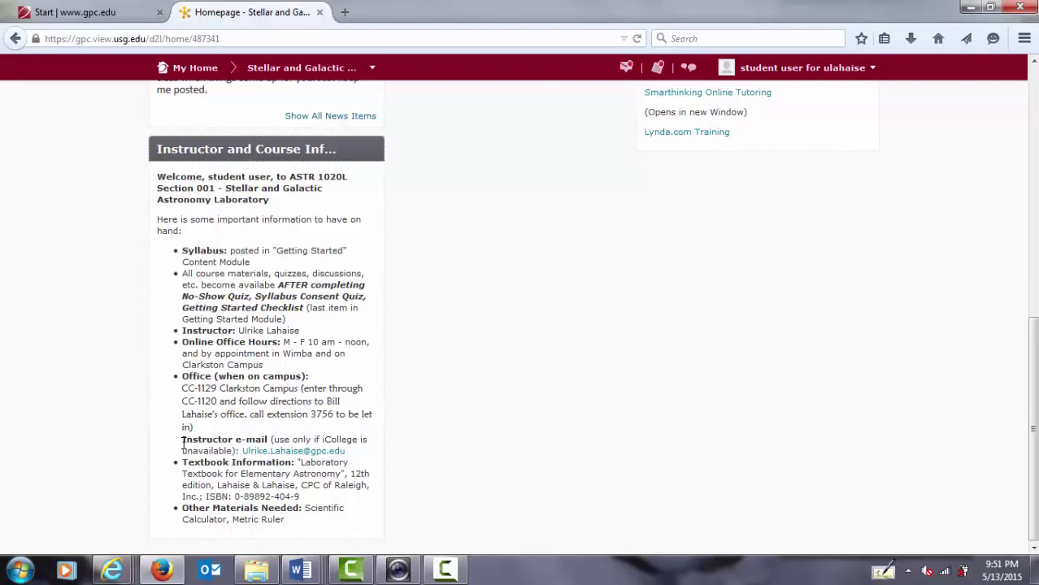
left_click_drag(183, 445, 312, 502)
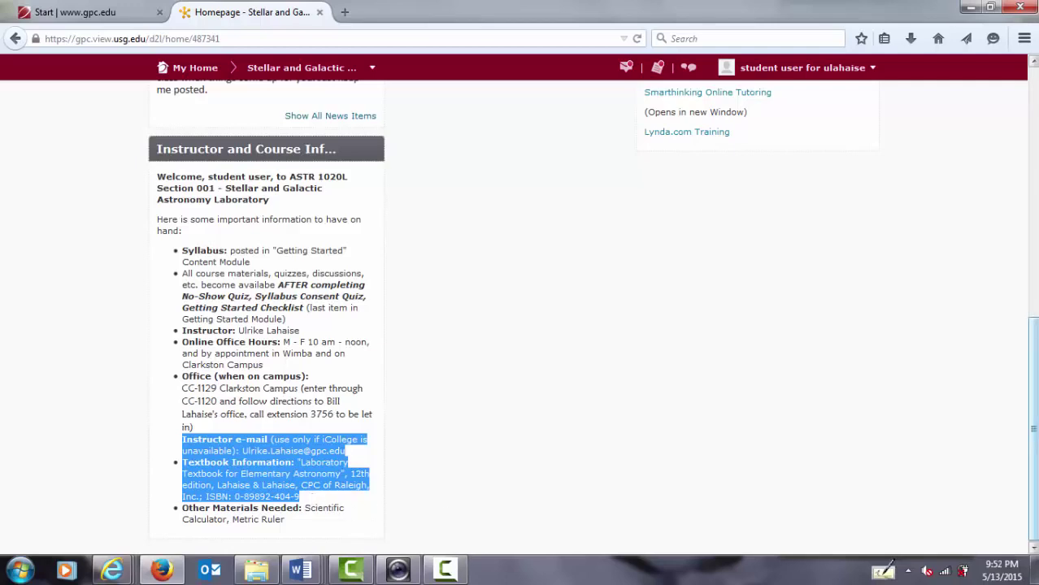
View the Getting Started! module in the course homepage's Content Browser and in the course's Table of Contents.
left_click_drag(1033, 428, 1032, 238)
scroll(1033, 244, "up", 1)
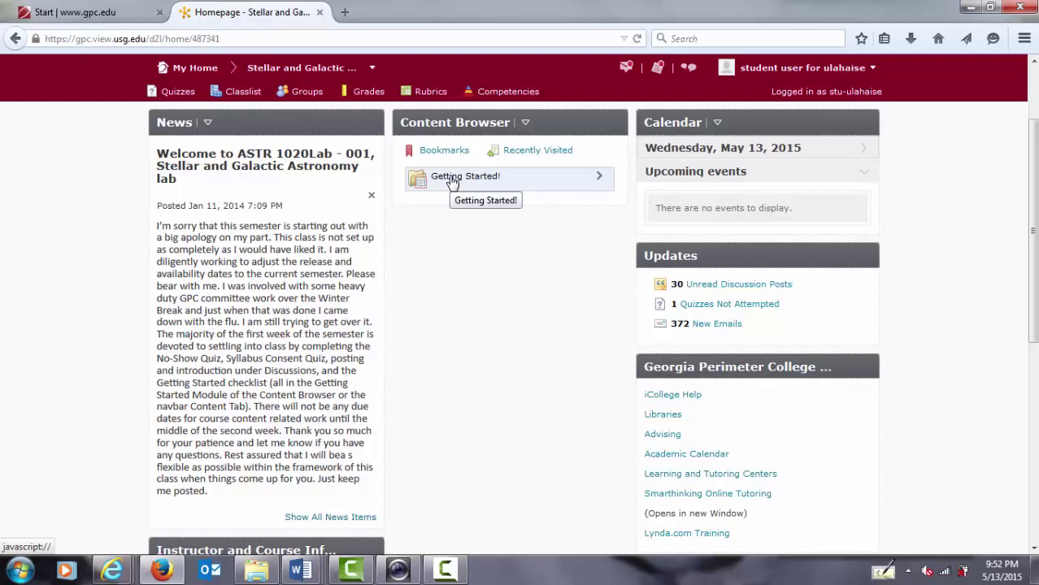
left_click(452, 181)
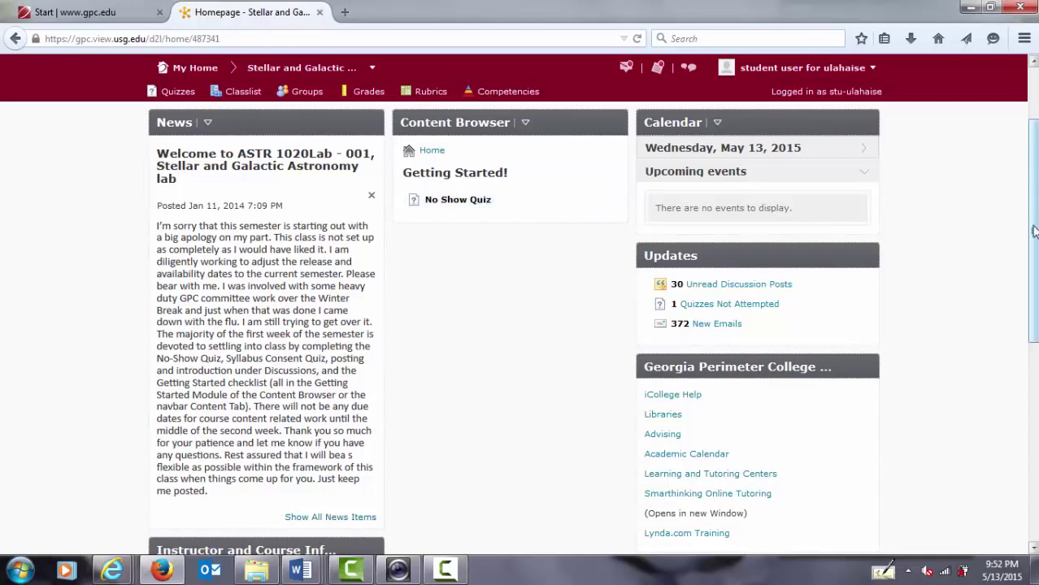
left_click_drag(1034, 233, 1035, 180)
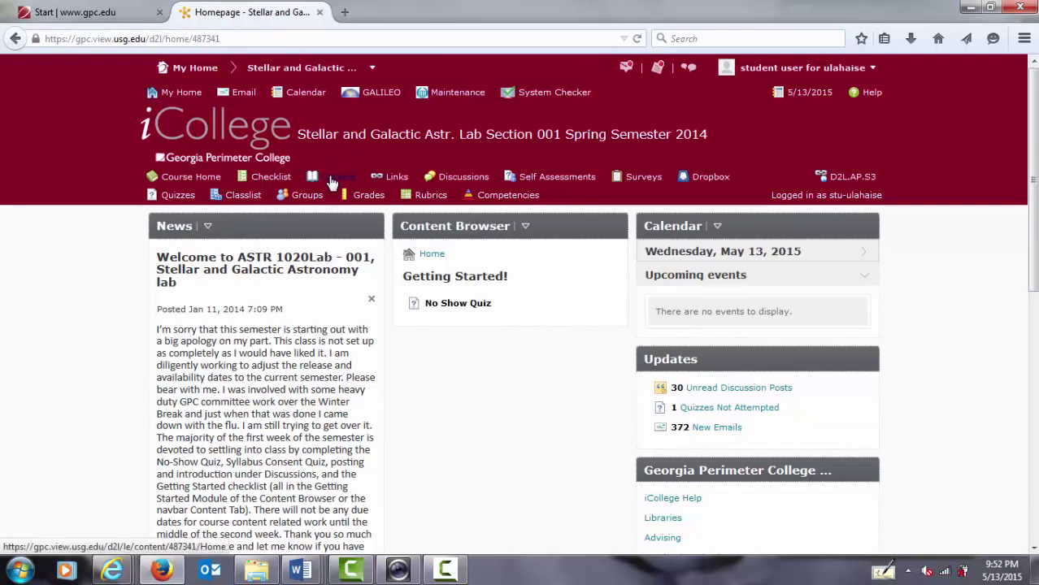
left_click(331, 180)
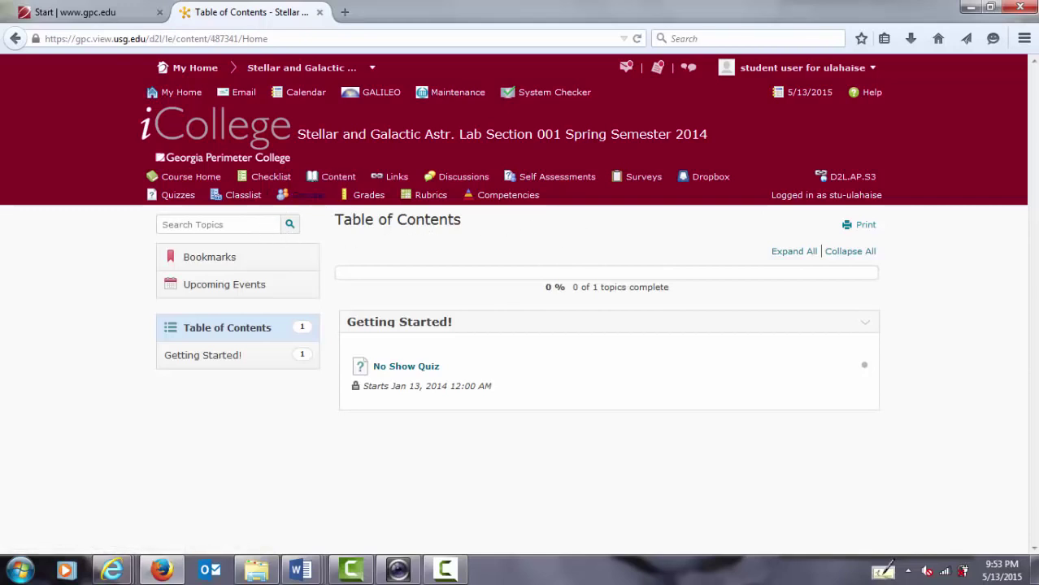
Open the No Show Quiz from the course's quiz list, review its summary and start an attempt.
left_click(183, 200)
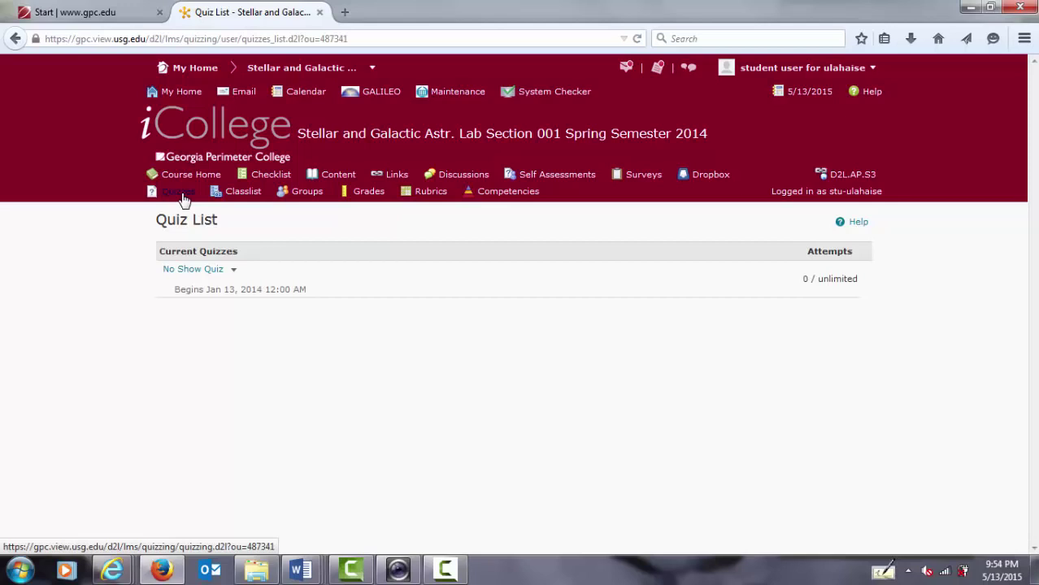
left_click(189, 272)
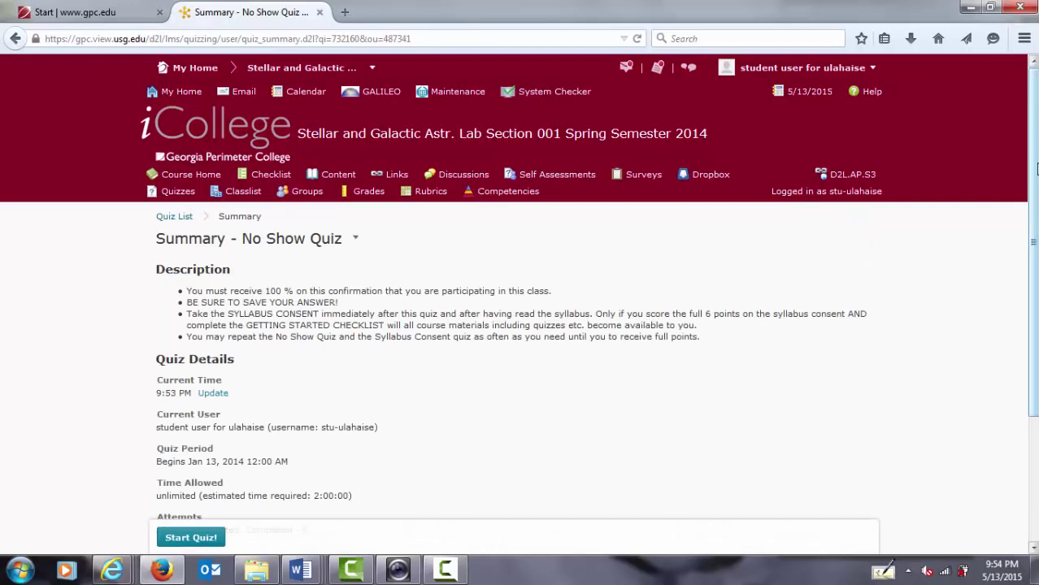
left_click_drag(1037, 168, 1033, 327)
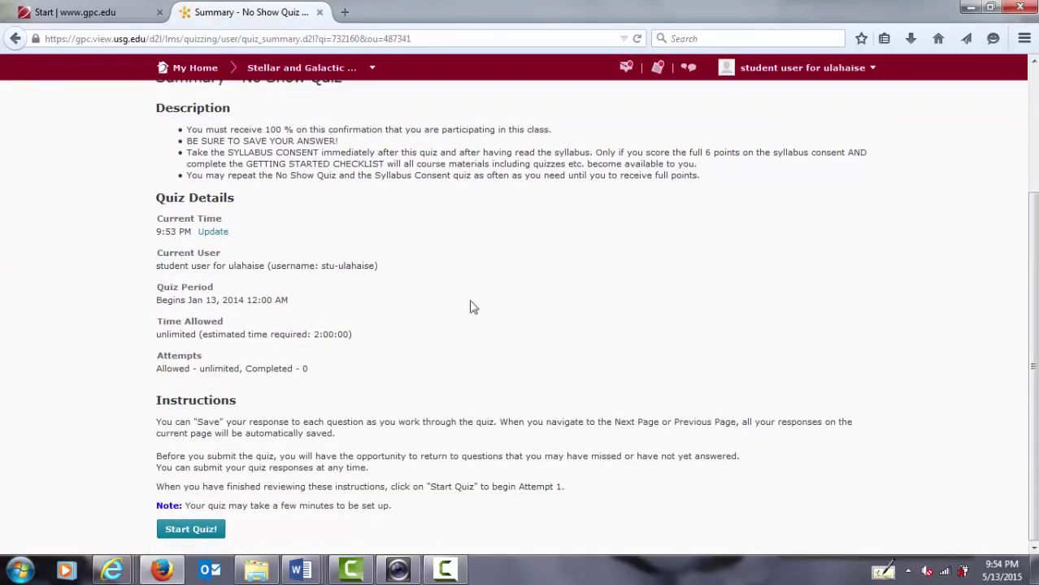
left_click(185, 532)
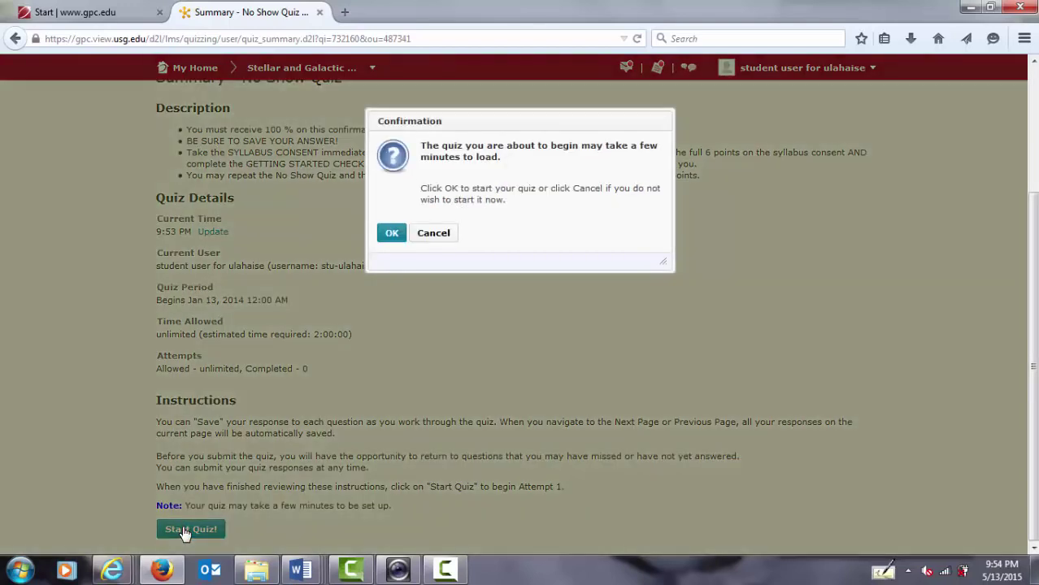
left_click(392, 234)
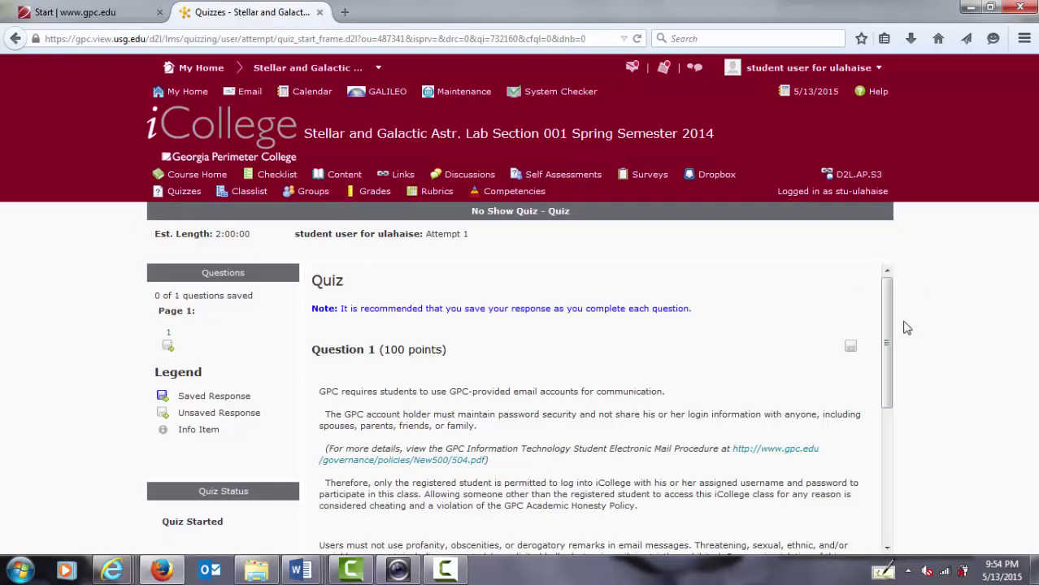
Answer Question 1 of the No Show Quiz with I AGREE and save all responses.
left_click_drag(887, 331, 894, 486)
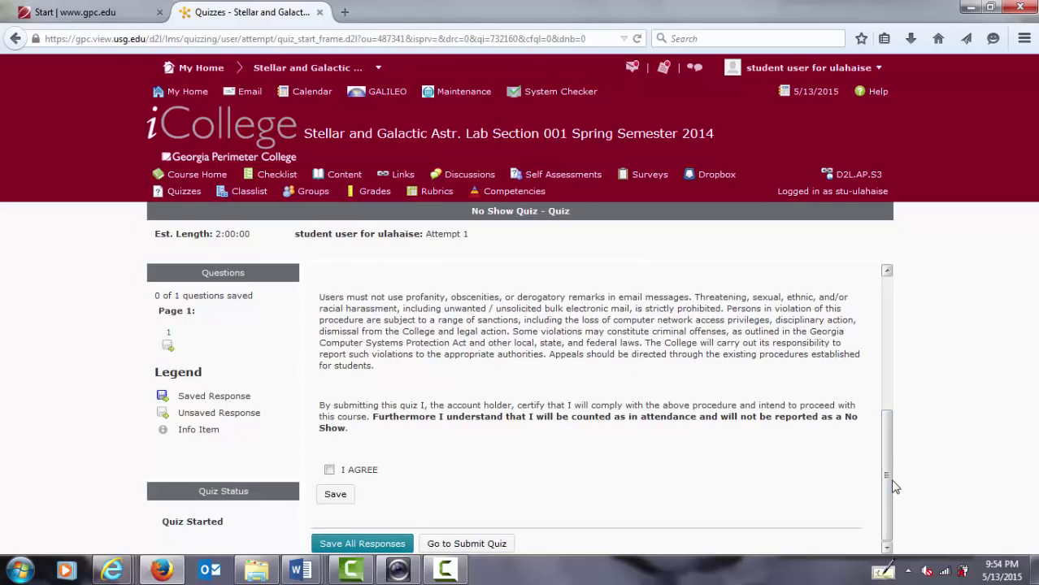
left_click_drag(885, 482, 886, 510)
left_click(329, 471)
left_click(335, 500)
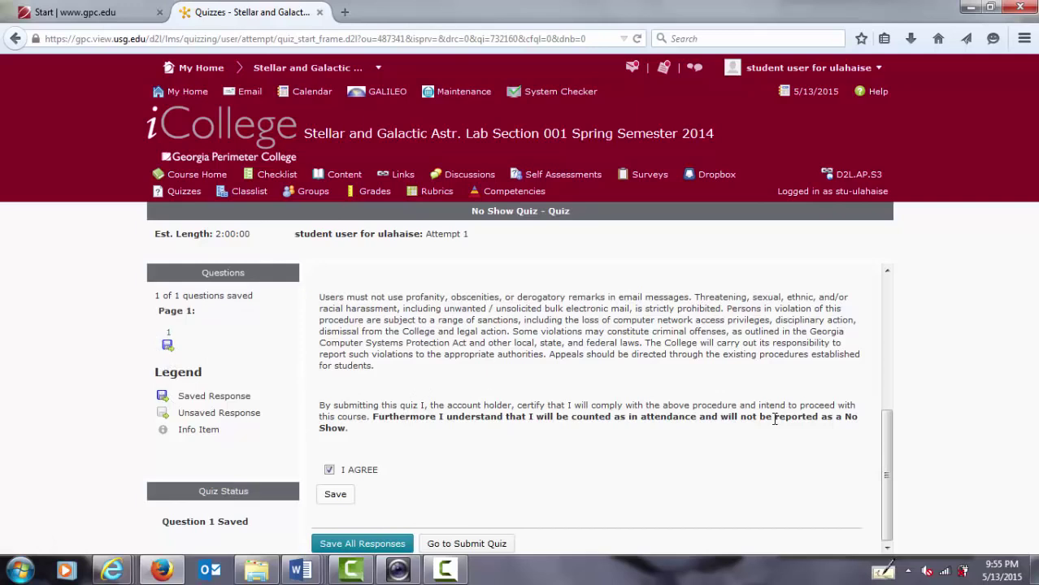
left_click(340, 546)
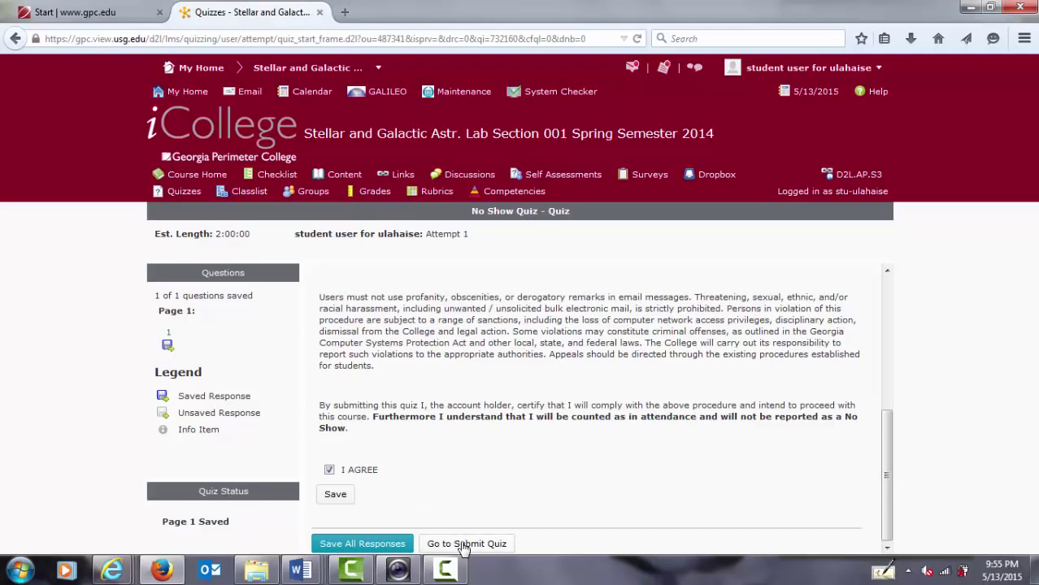
Submit the No Show Quiz attempt and confirm the submission.
left_click(462, 546)
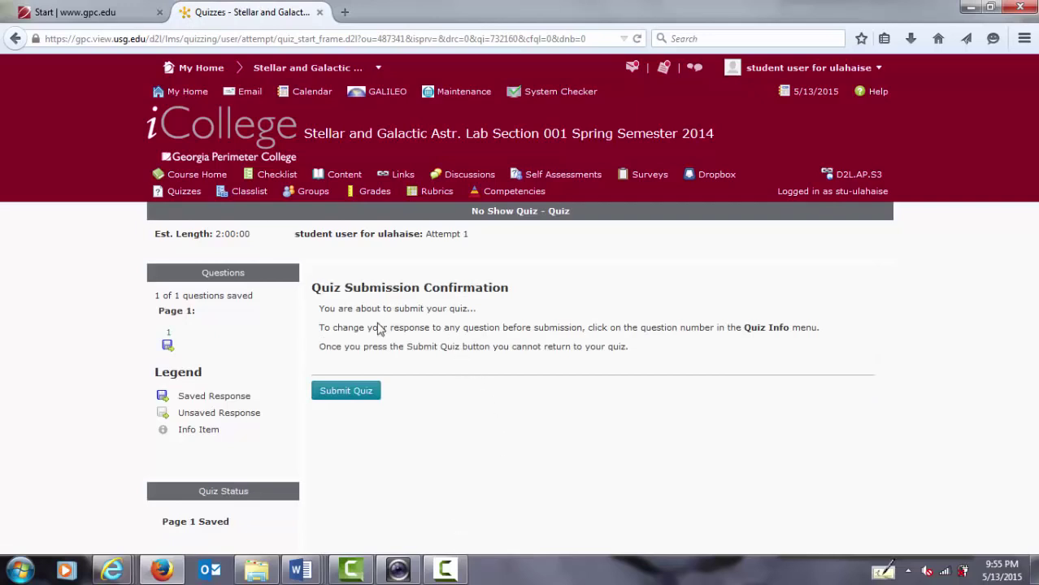
left_click(333, 395)
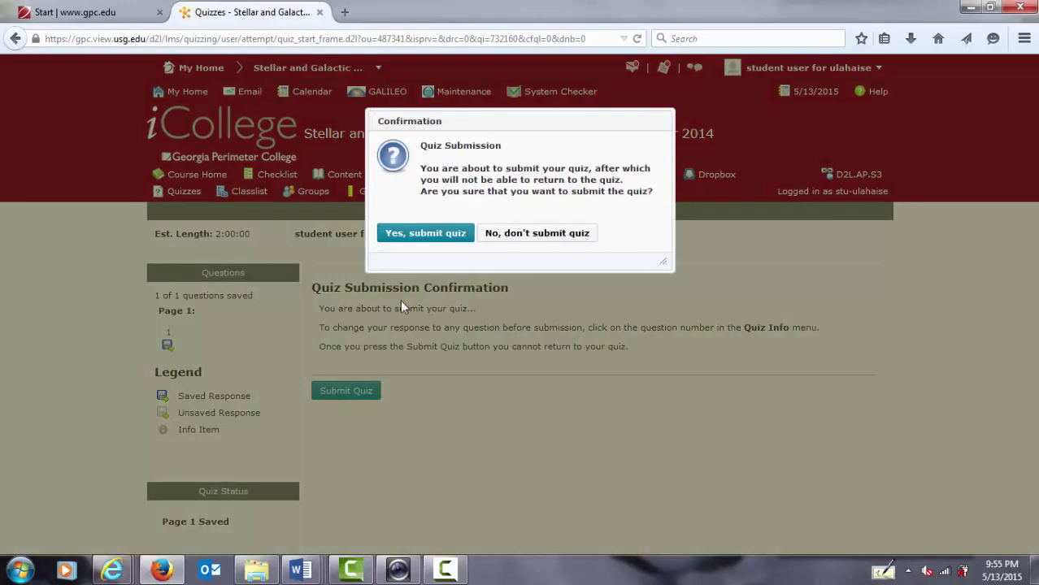
left_click(427, 236)
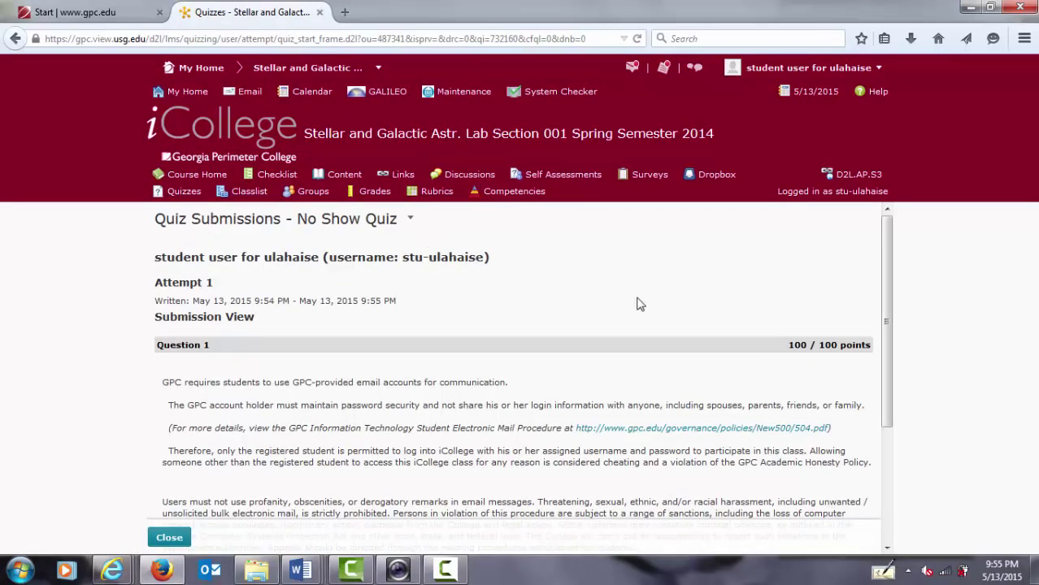
Review the graded No Show Quiz submission, close it and return to the quiz list.
left_click_drag(882, 267, 886, 339)
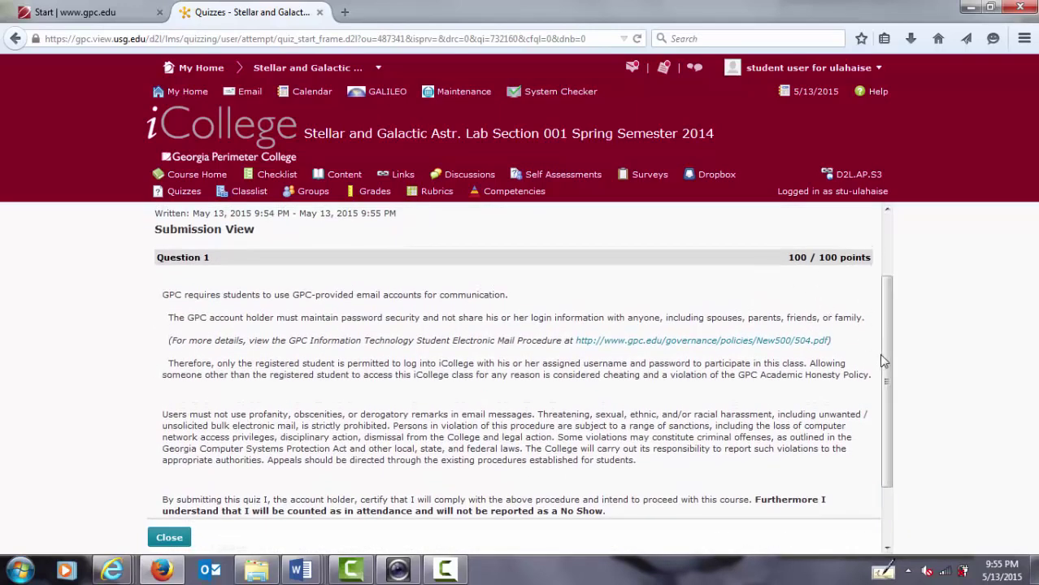
left_click_drag(888, 368, 889, 443)
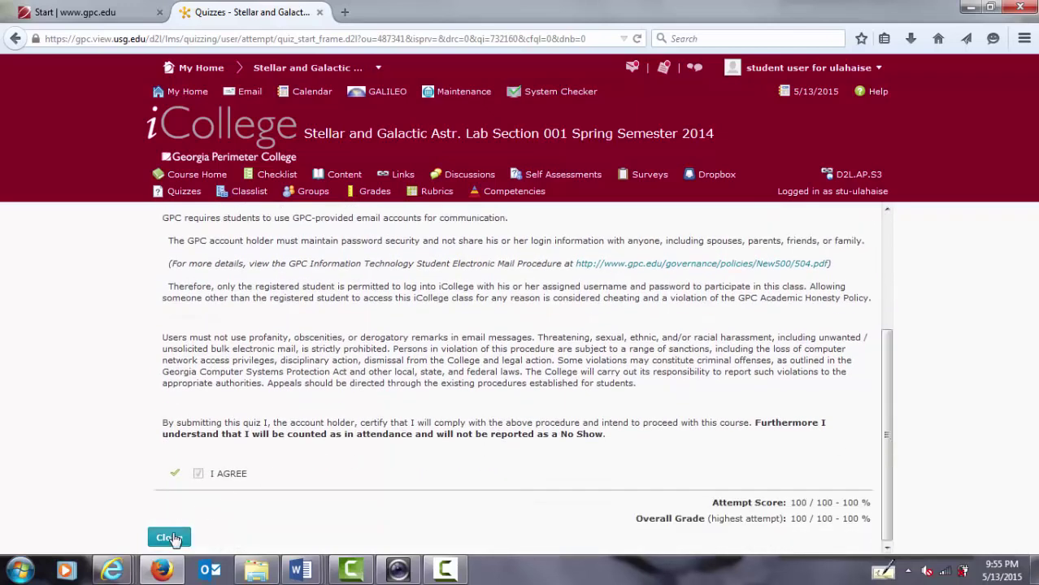
left_click(170, 539)
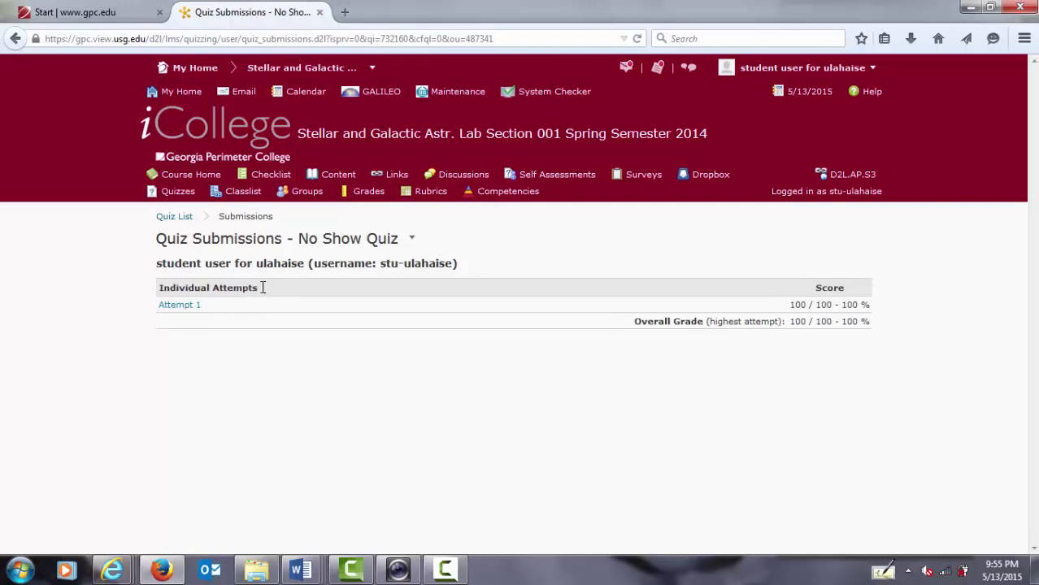
left_click(174, 217)
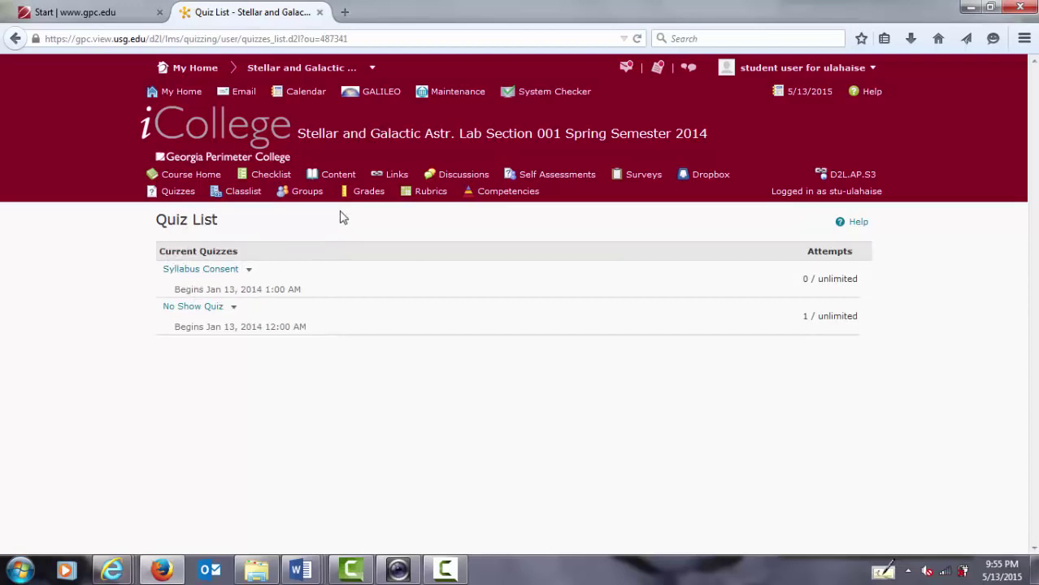
Check which Getting Started! items are available in the Table of Contents and in the course homepage's Content Browser.
left_click(339, 177)
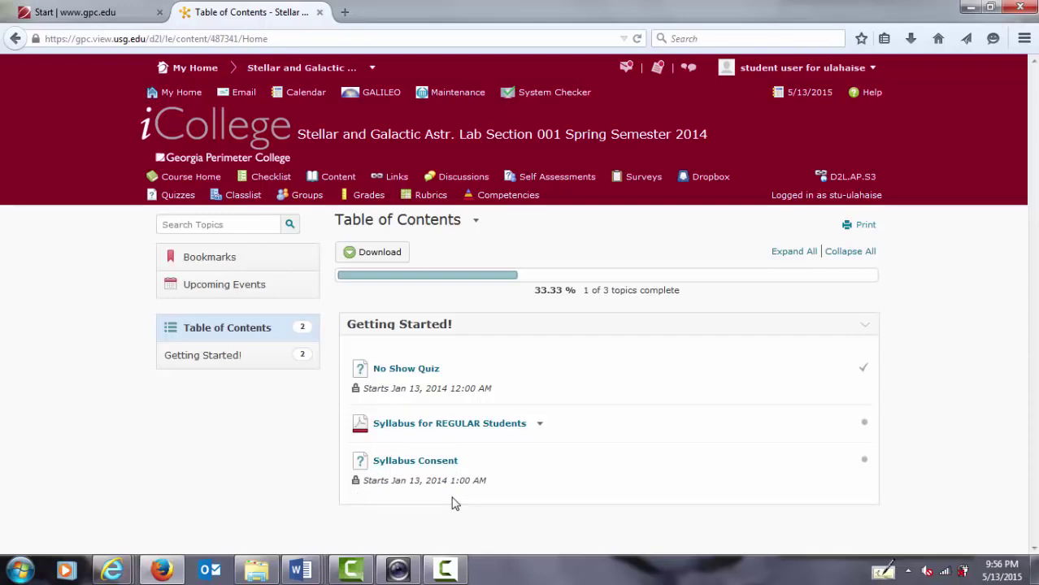
left_click(187, 179)
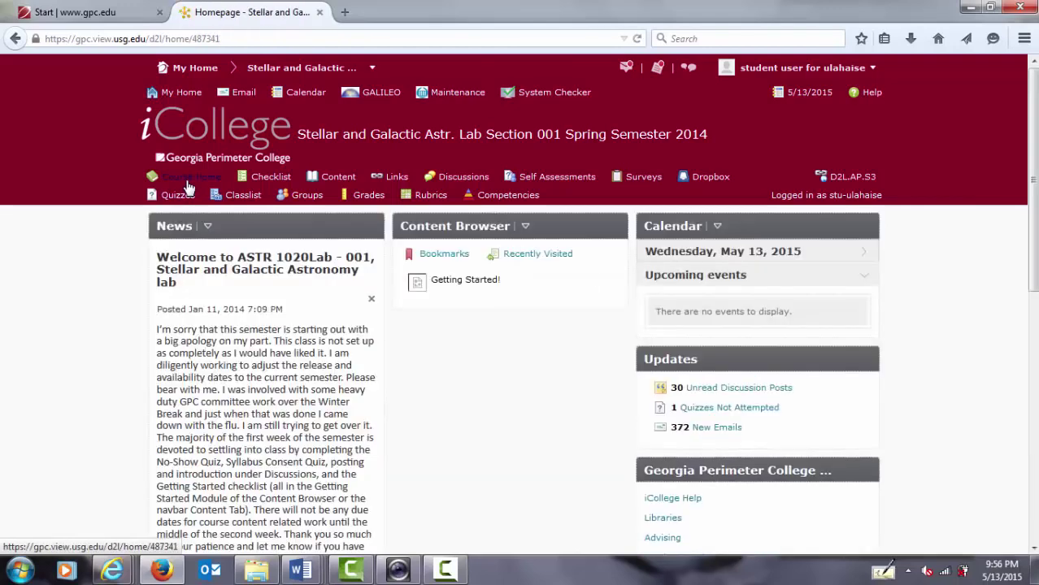
left_click(475, 288)
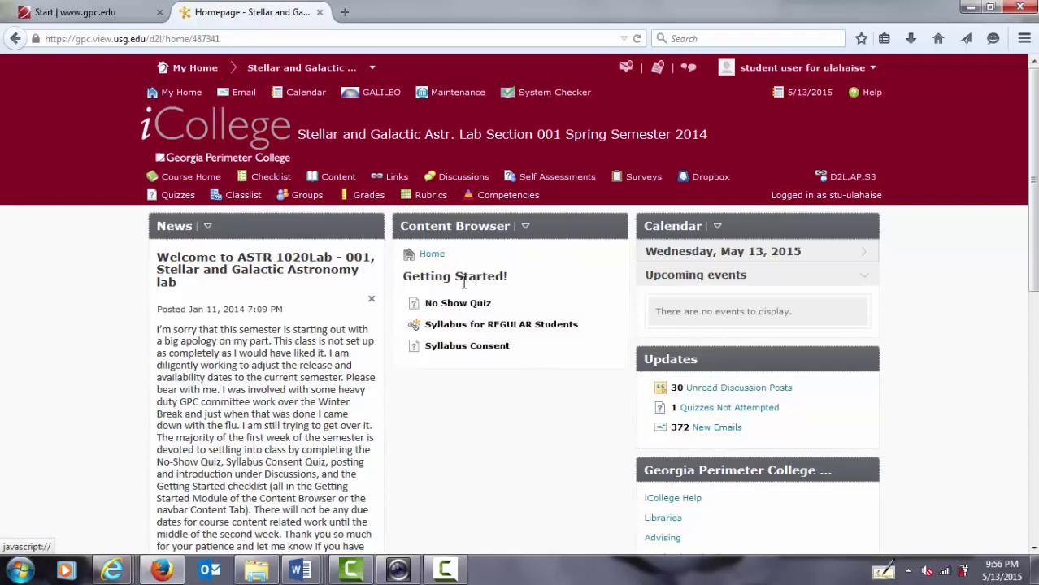